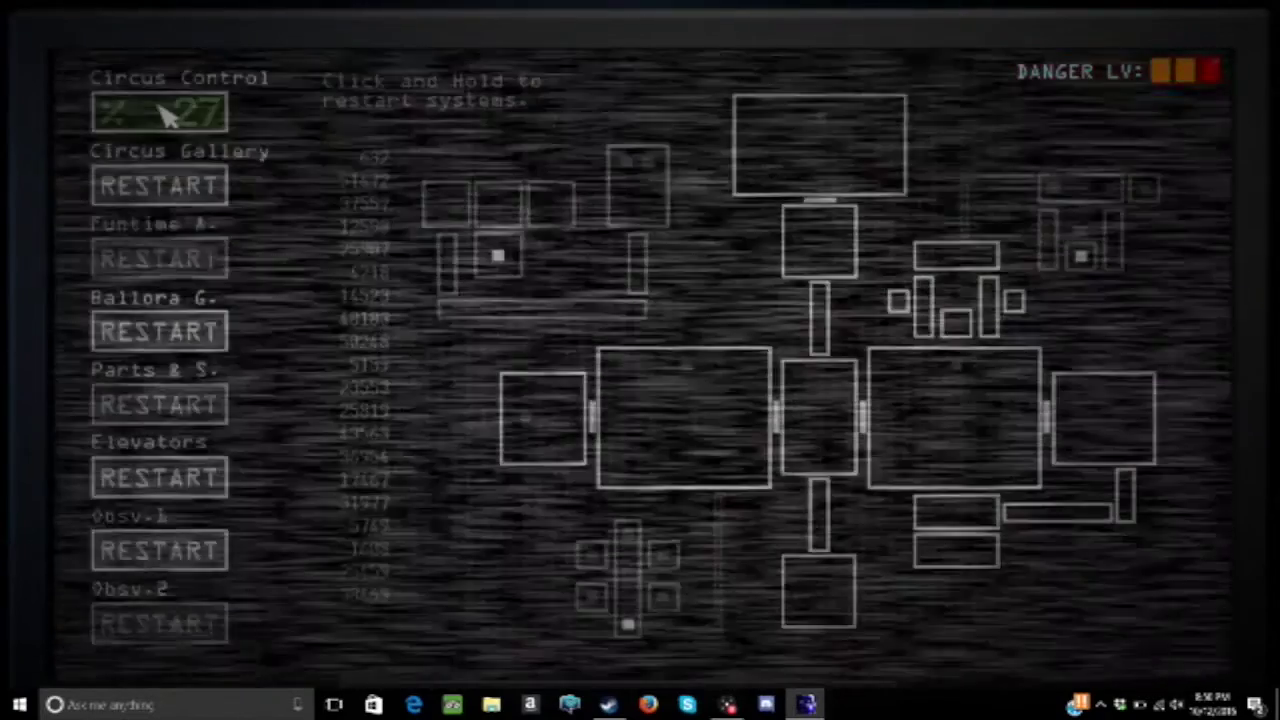
# Hold Circus Control RESTART until ONLINE, checking the room between holds, then start Circus Gallery's restart.
pyautogui.moveTo(167, 117); pyautogui.dragTo(167, 117)
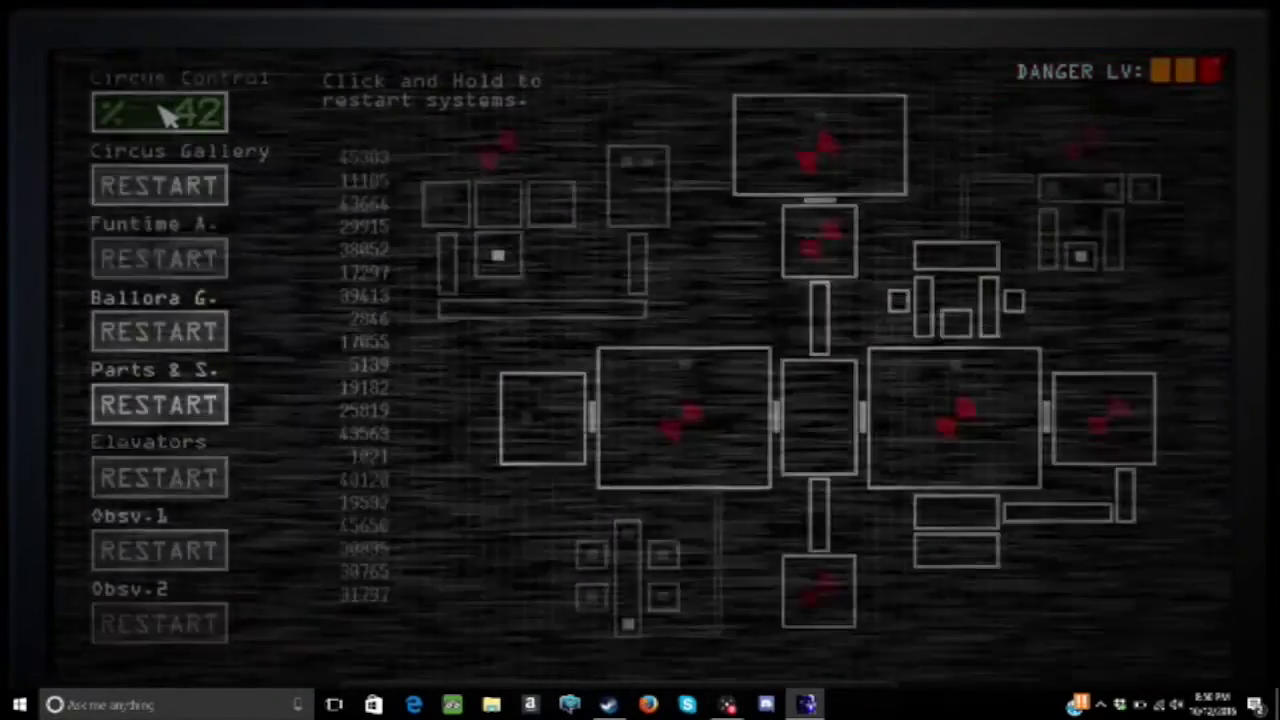
pyautogui.press('s')
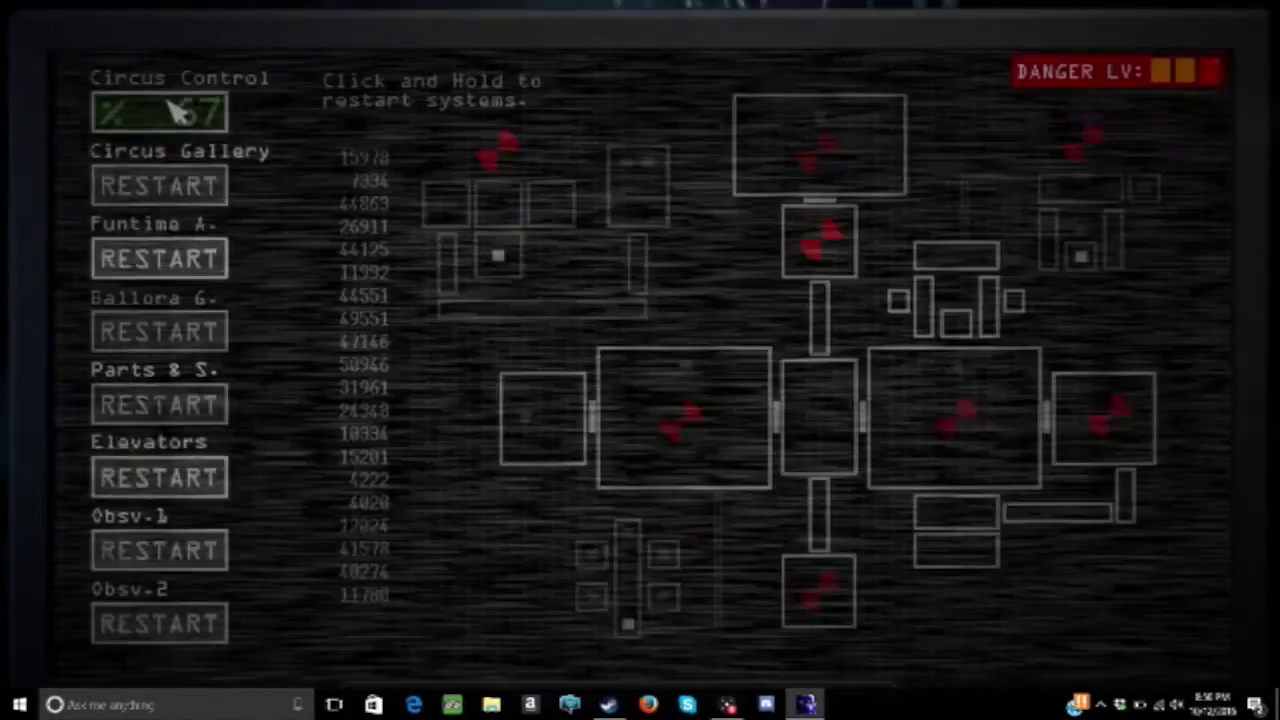
pyautogui.moveTo(178, 112); pyautogui.dragTo(178, 112)
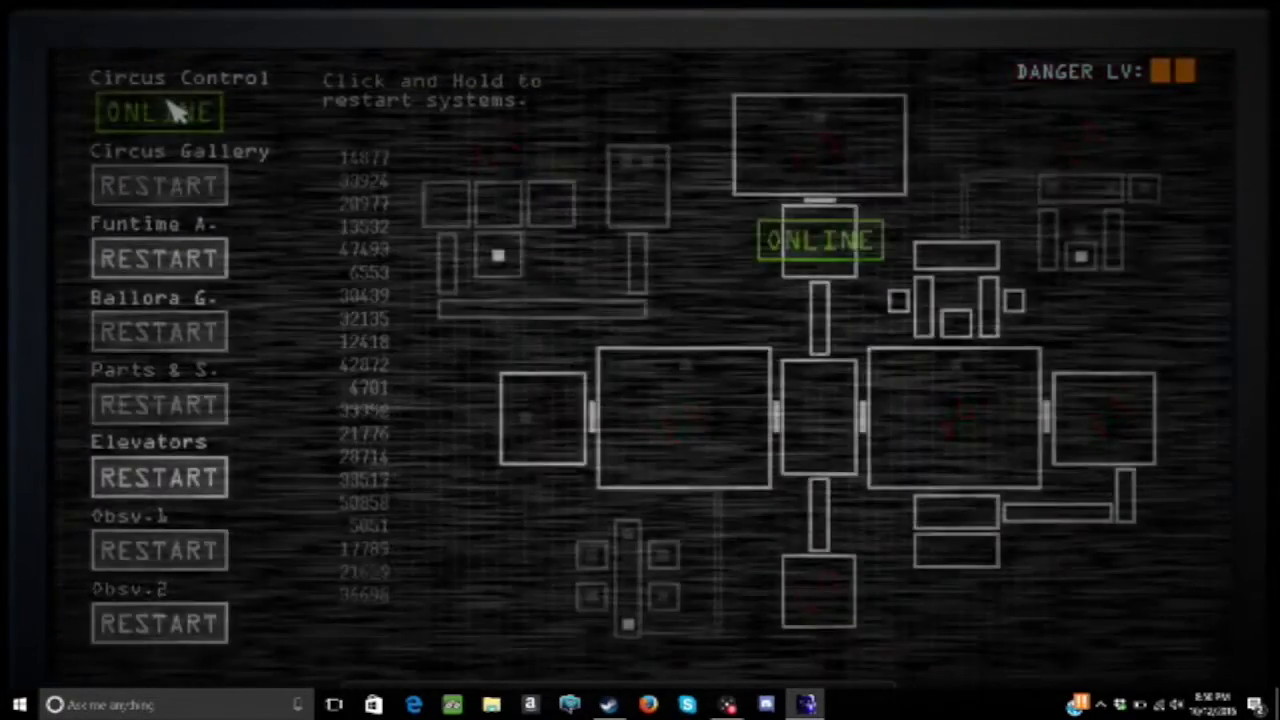
pyautogui.press('space')
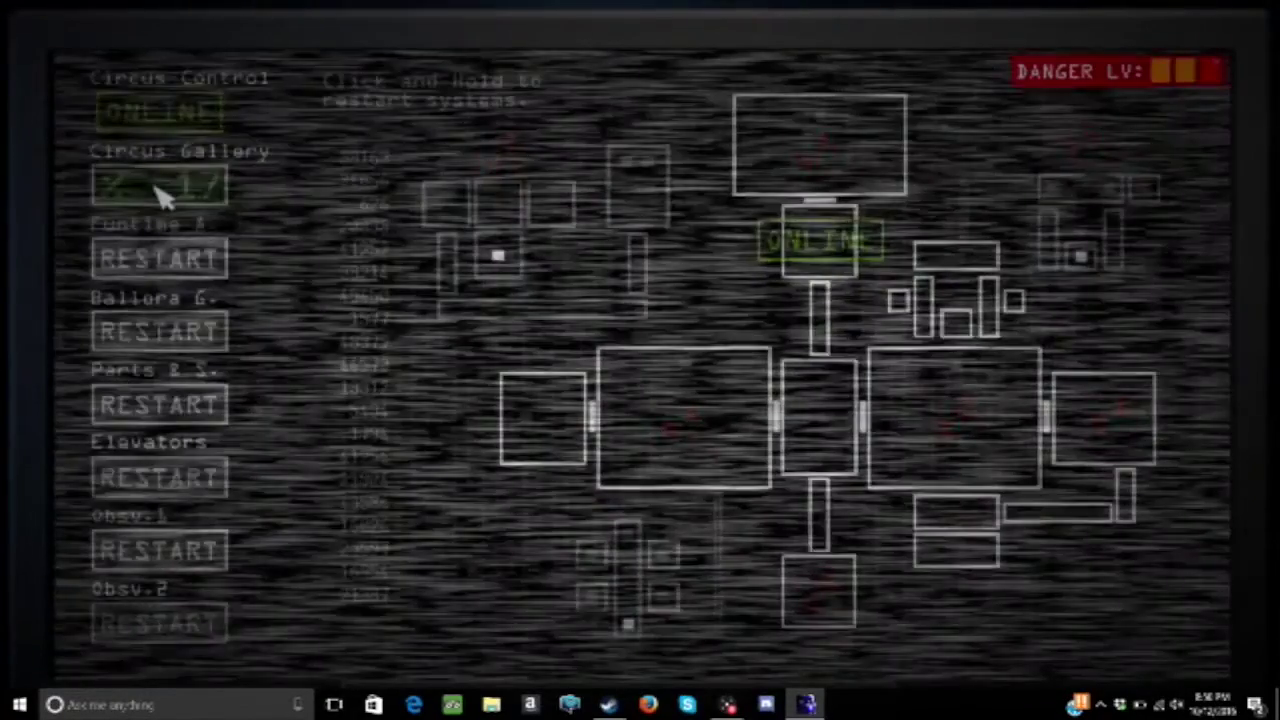
pyautogui.click(160, 195)
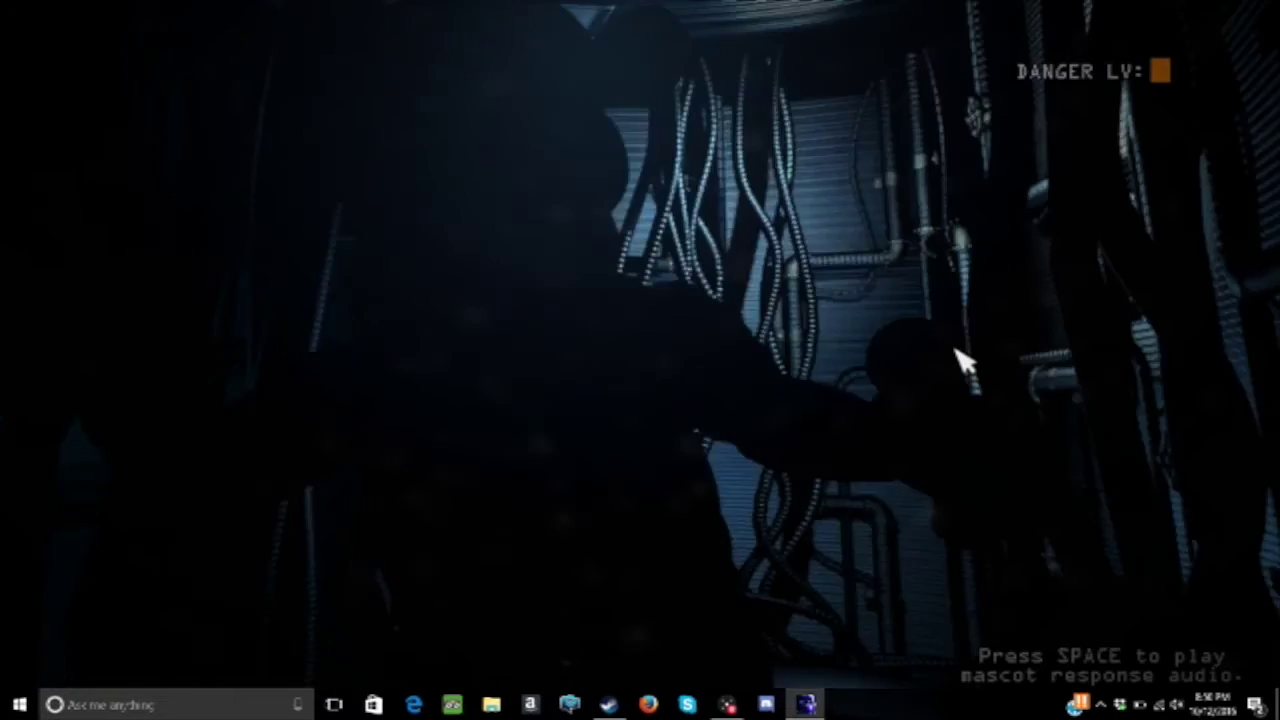
# Play mascot audio to ward off the lurking animatronic.
pyautogui.press('space')
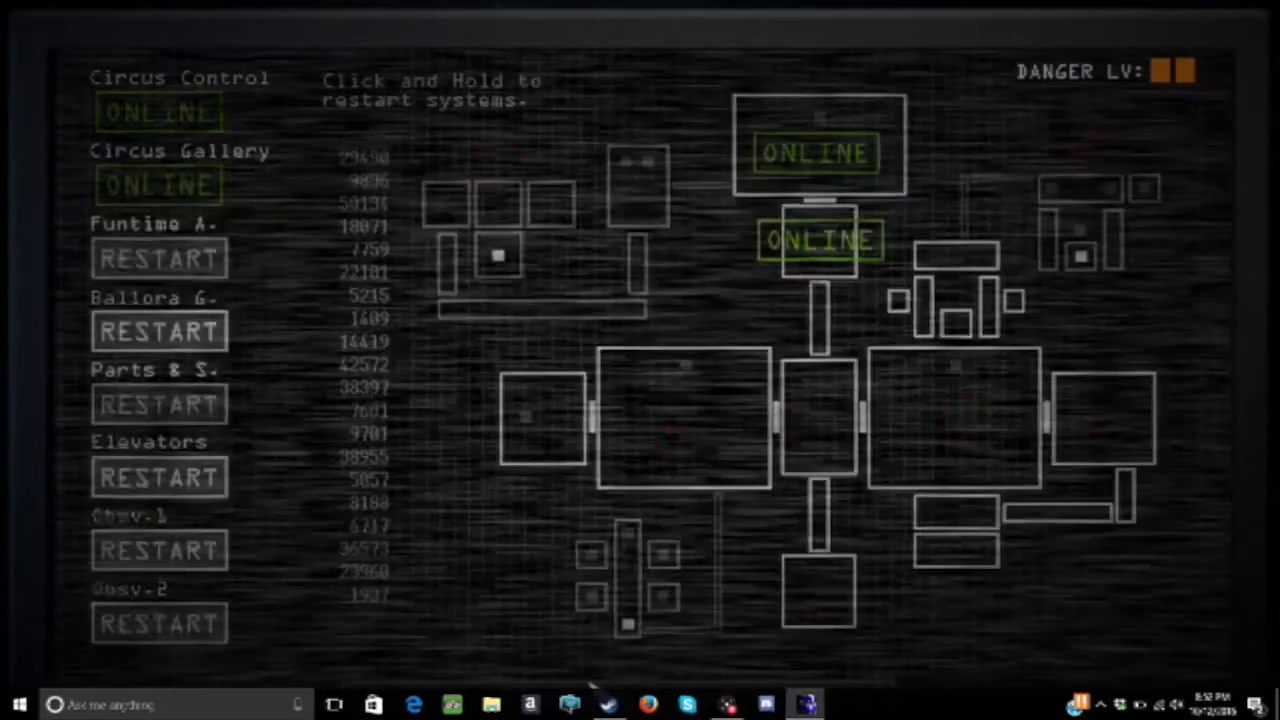
# Put the systems map away to watch the room, then play mascot audio against the animatronic.
pyautogui.click(555, 662)
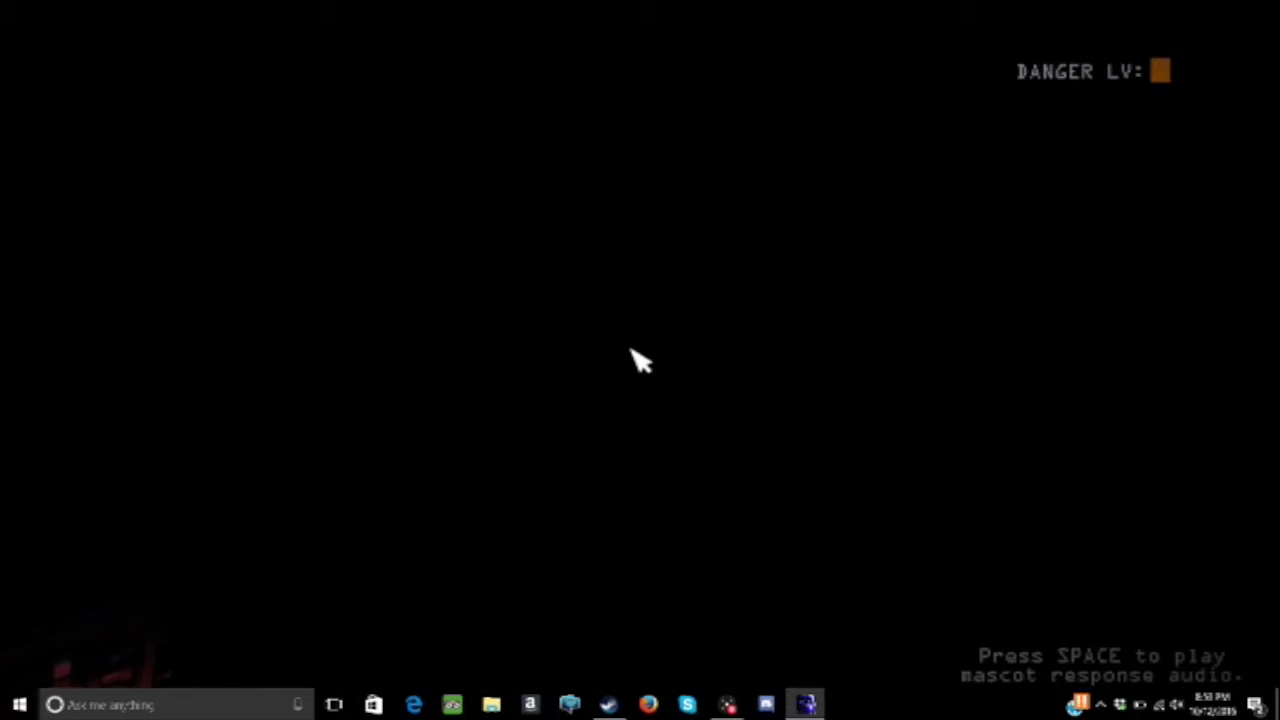
pyautogui.press('space')
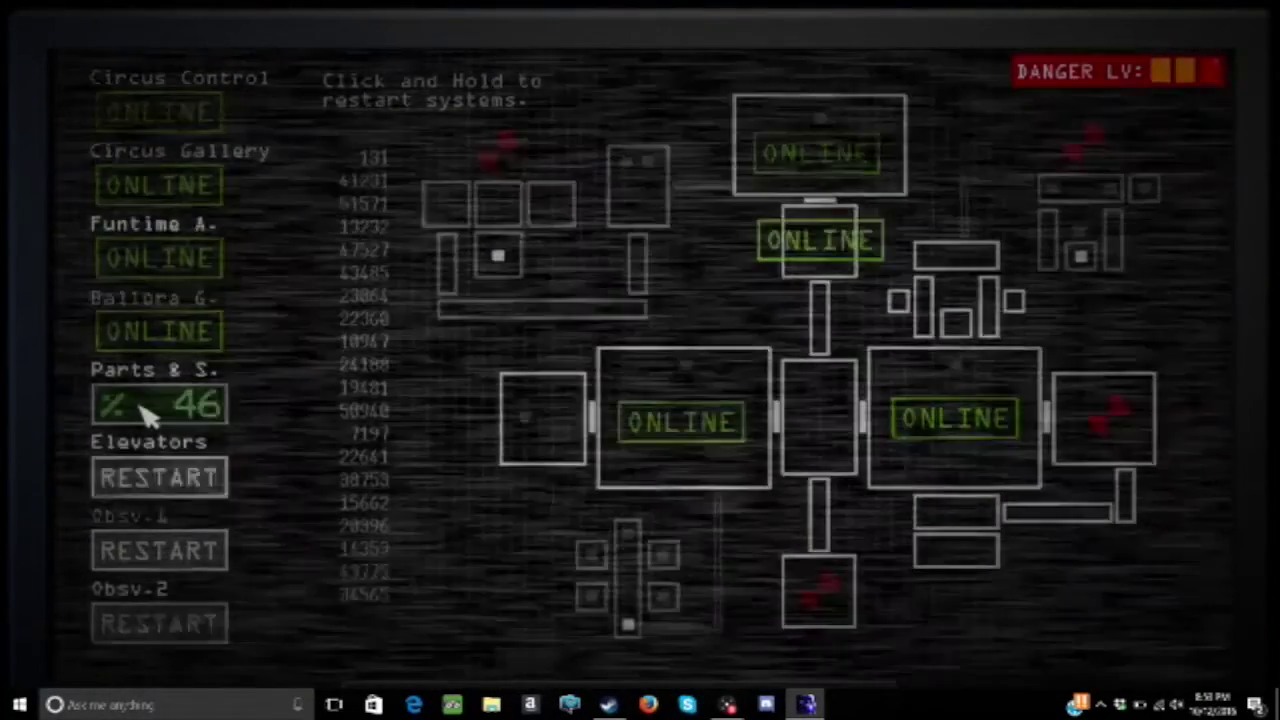
# Lower the monitor once Parts & S. restores and play mascot audio three times to repel the animatronic.
pyautogui.press('space')
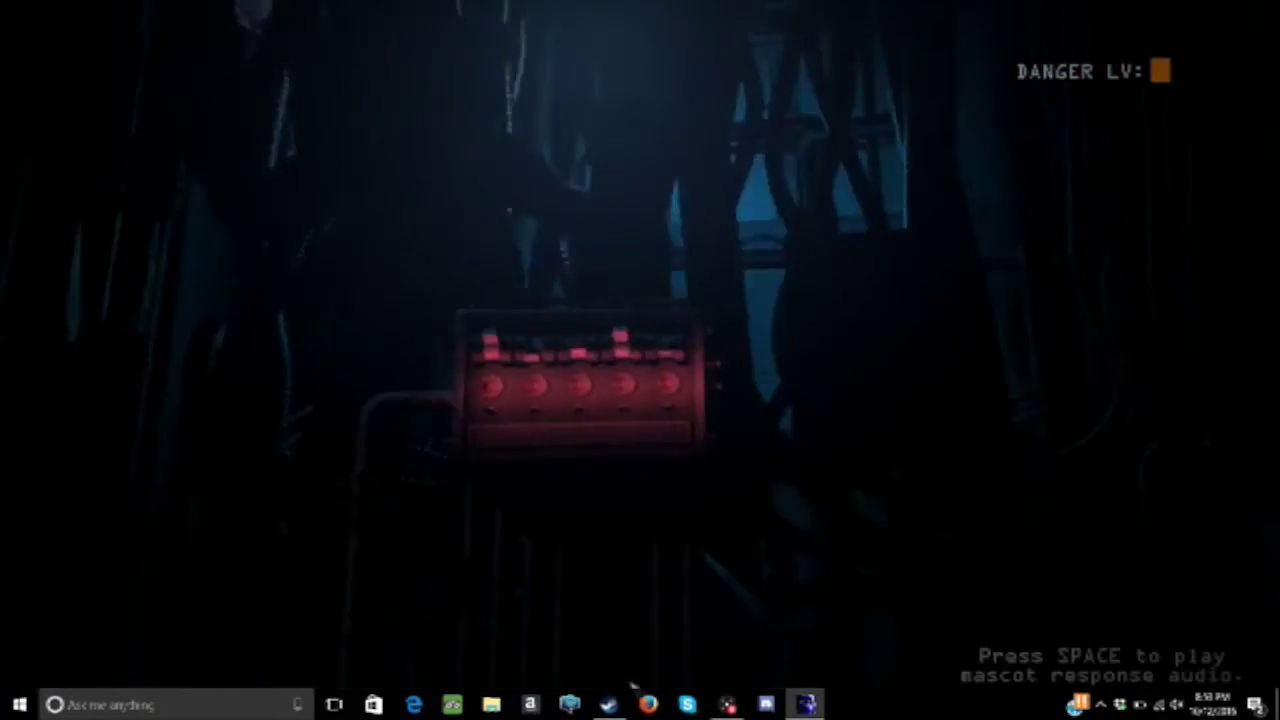
pyautogui.press('space')
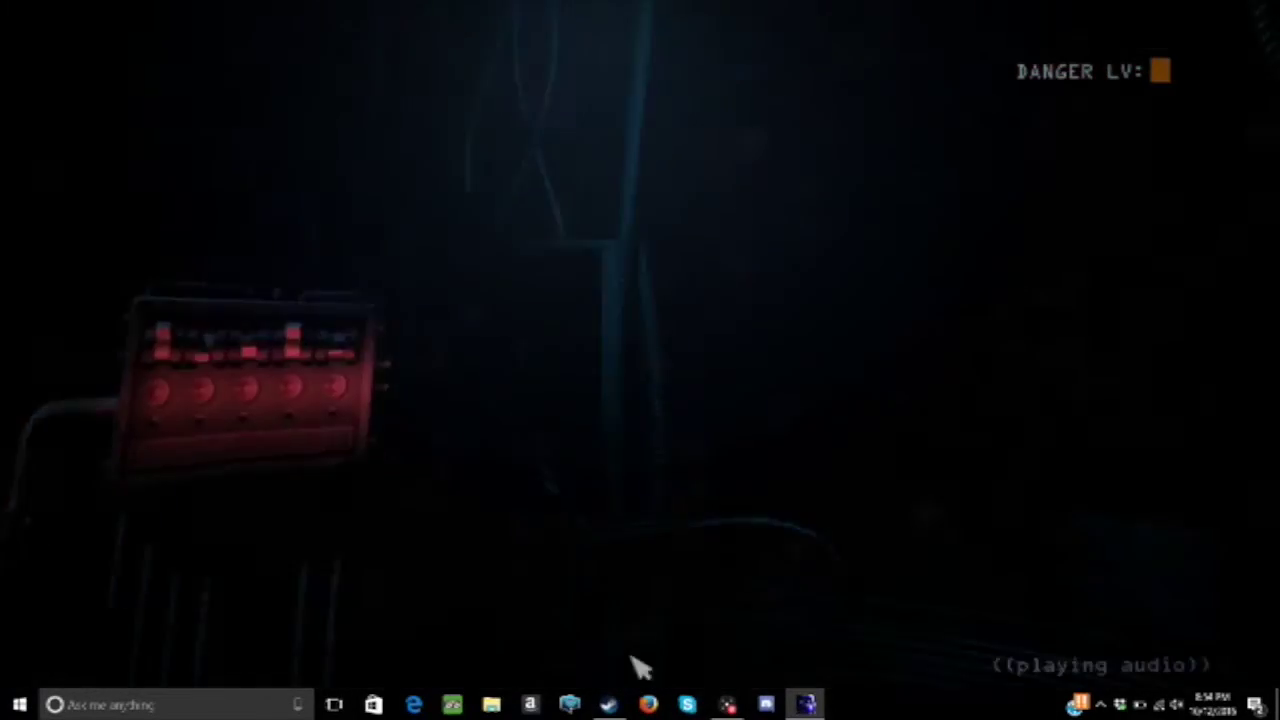
pyautogui.press('space')
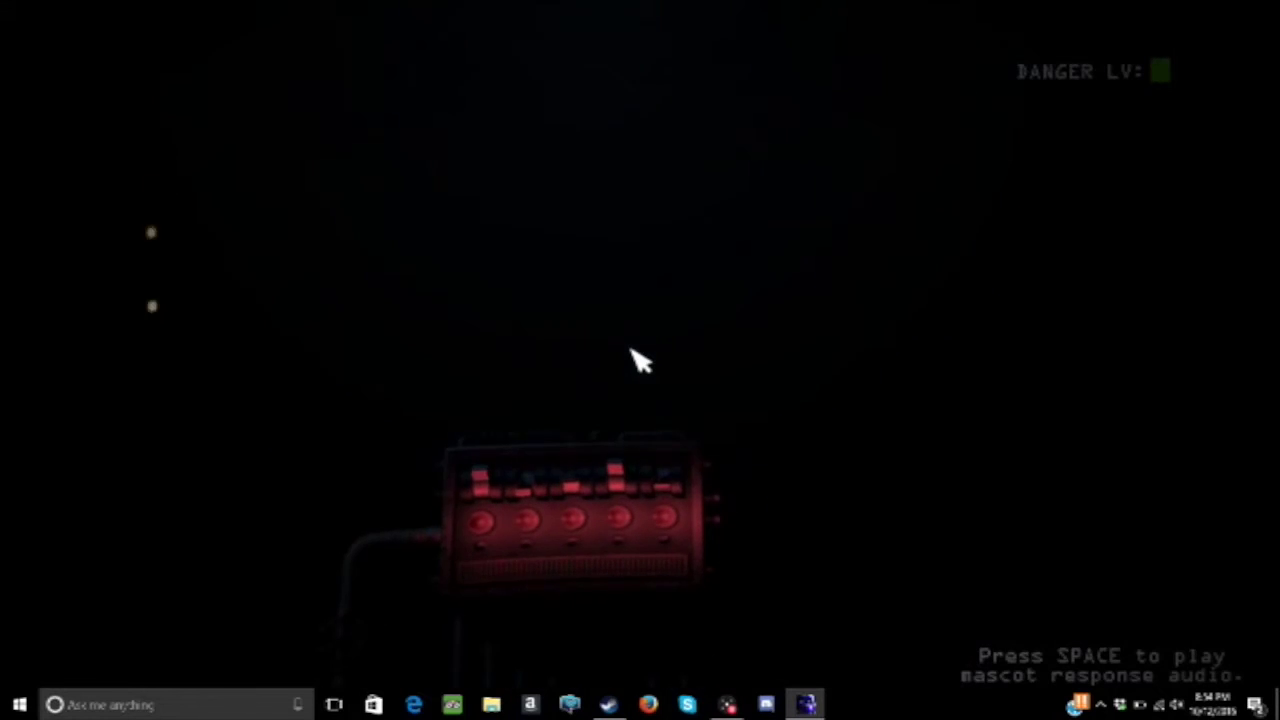
pyautogui.press('space')
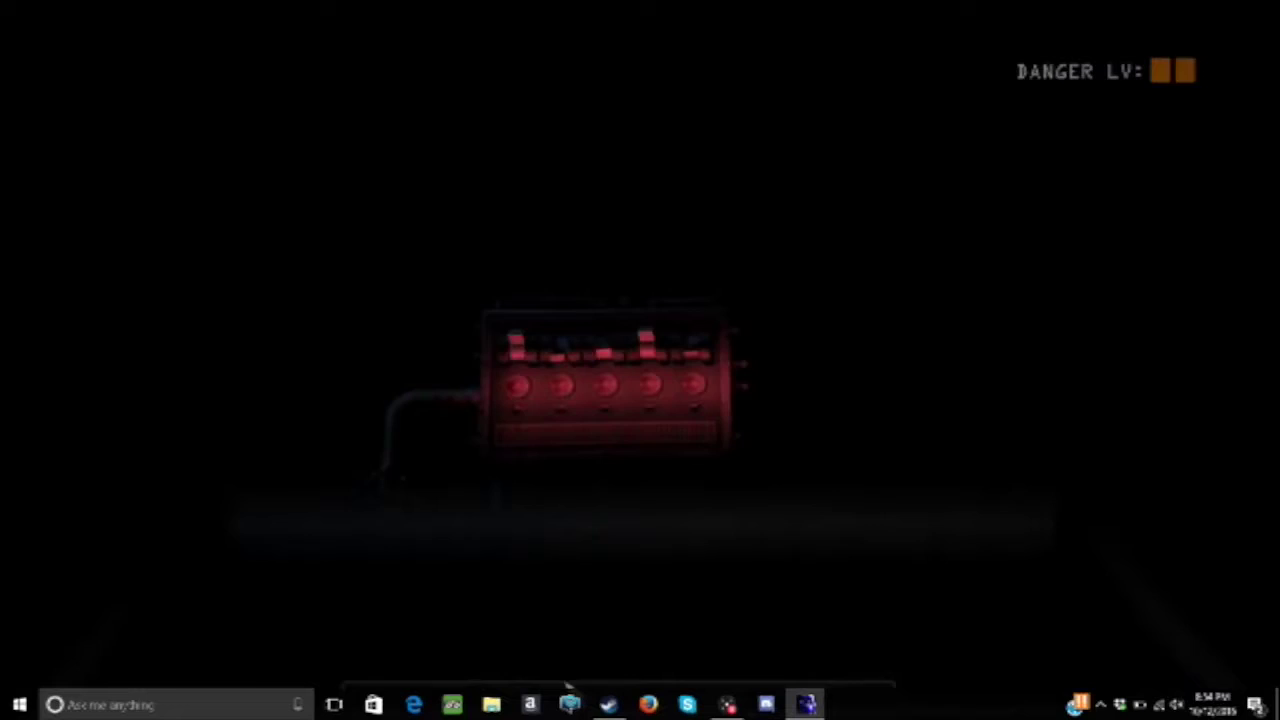
pyautogui.press('space')
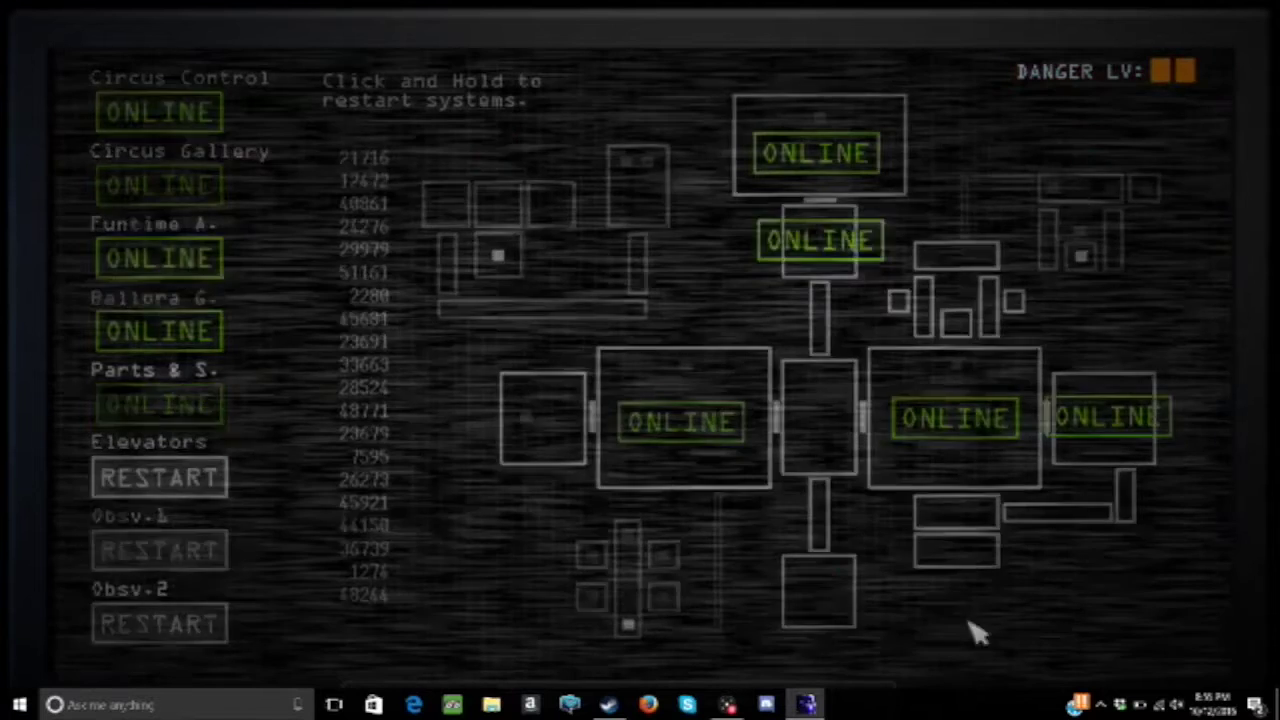
# Play mascot audio twice to repel Funtime Freddy, lowering the monitor around the Obsv-1 restart.
pyautogui.press('s')
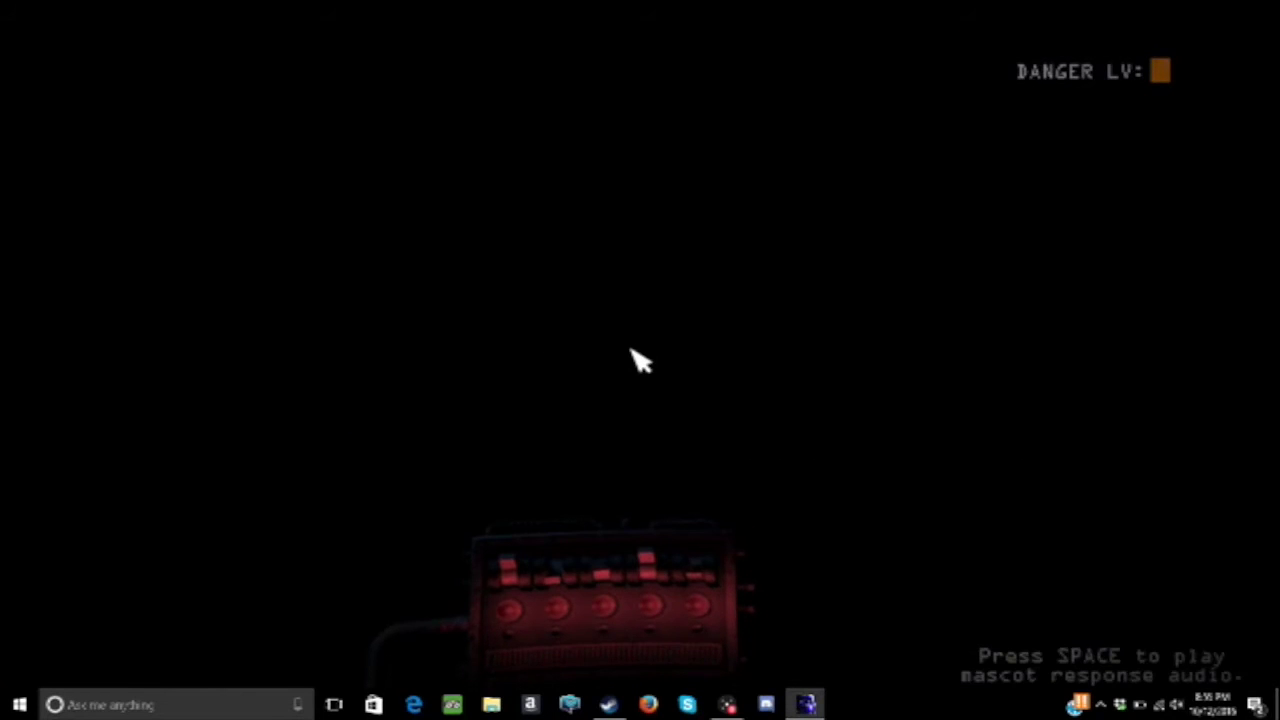
pyautogui.press('space')
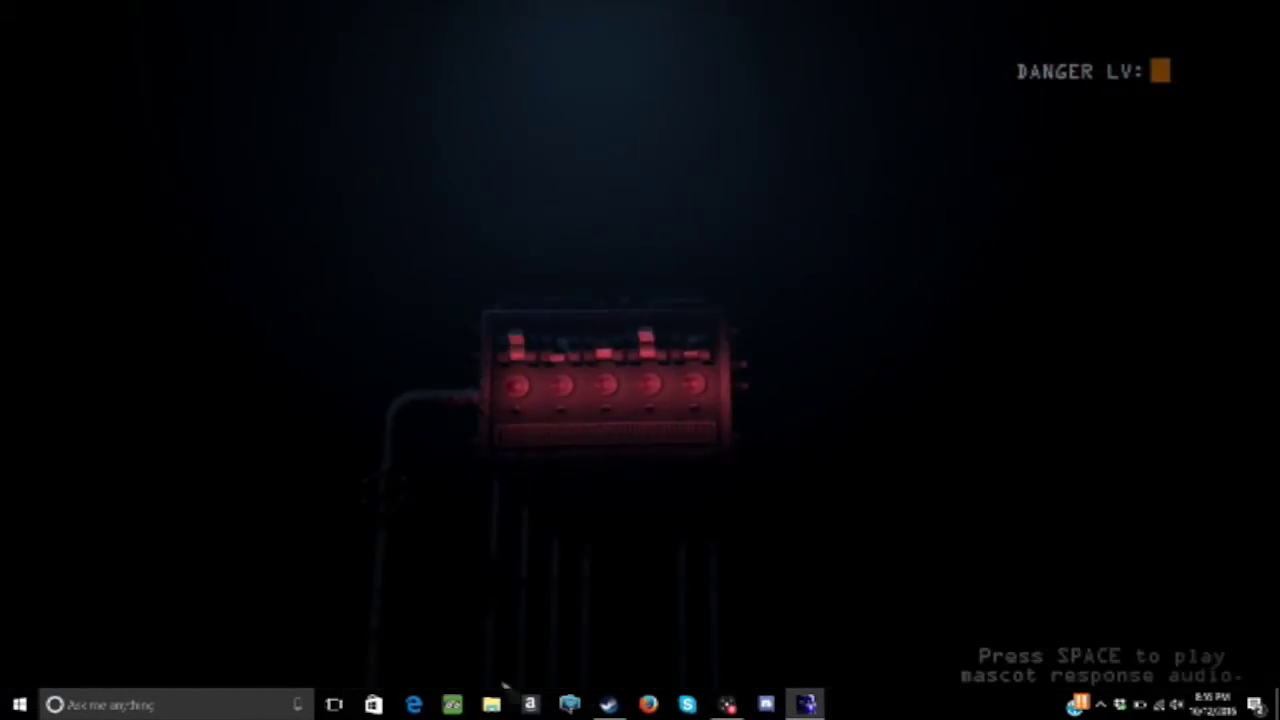
pyautogui.press('space')
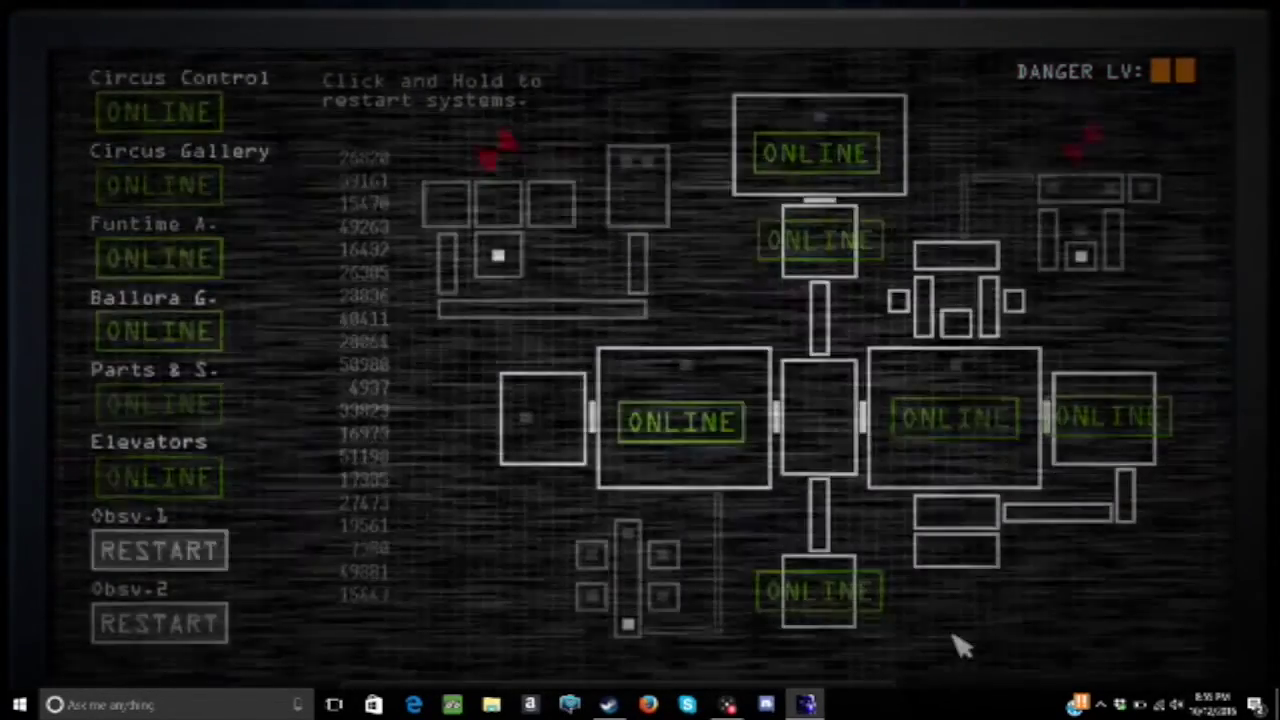
pyautogui.press('s')
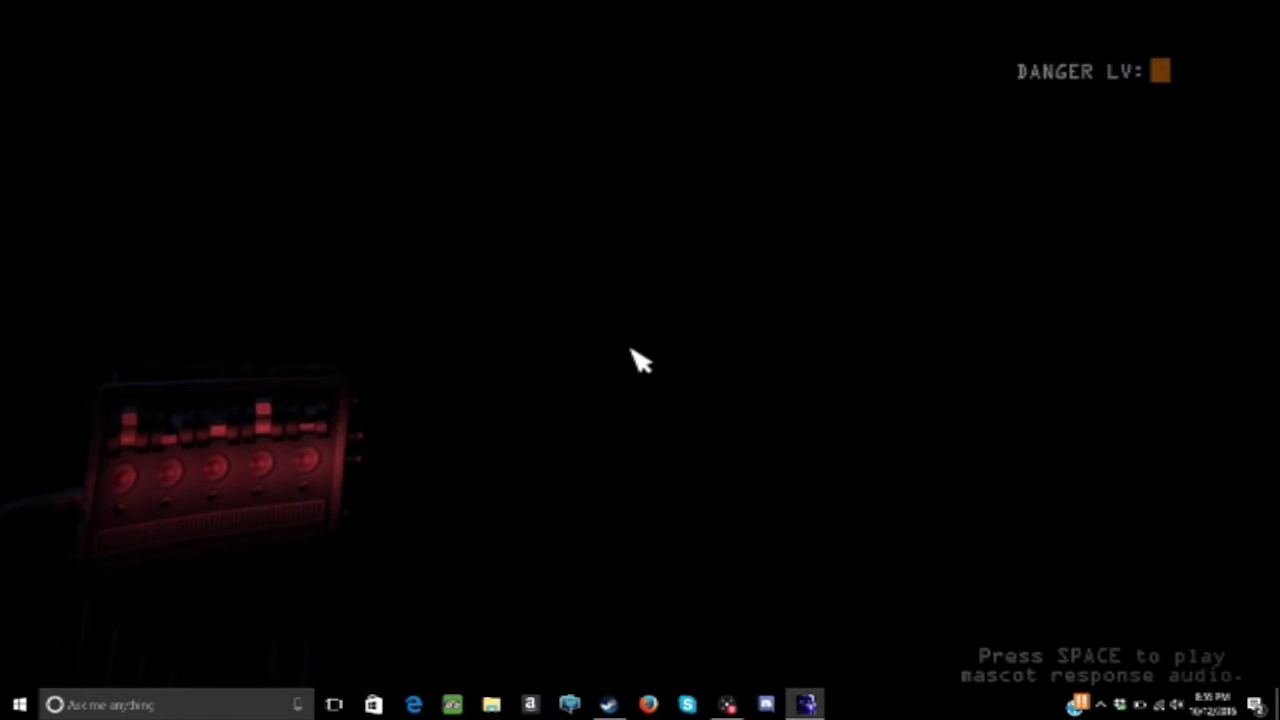
# Replay mascot audio repeatedly to keep danger low, putting the monitor away after the Obsv-2 restart.
pyautogui.press('space')
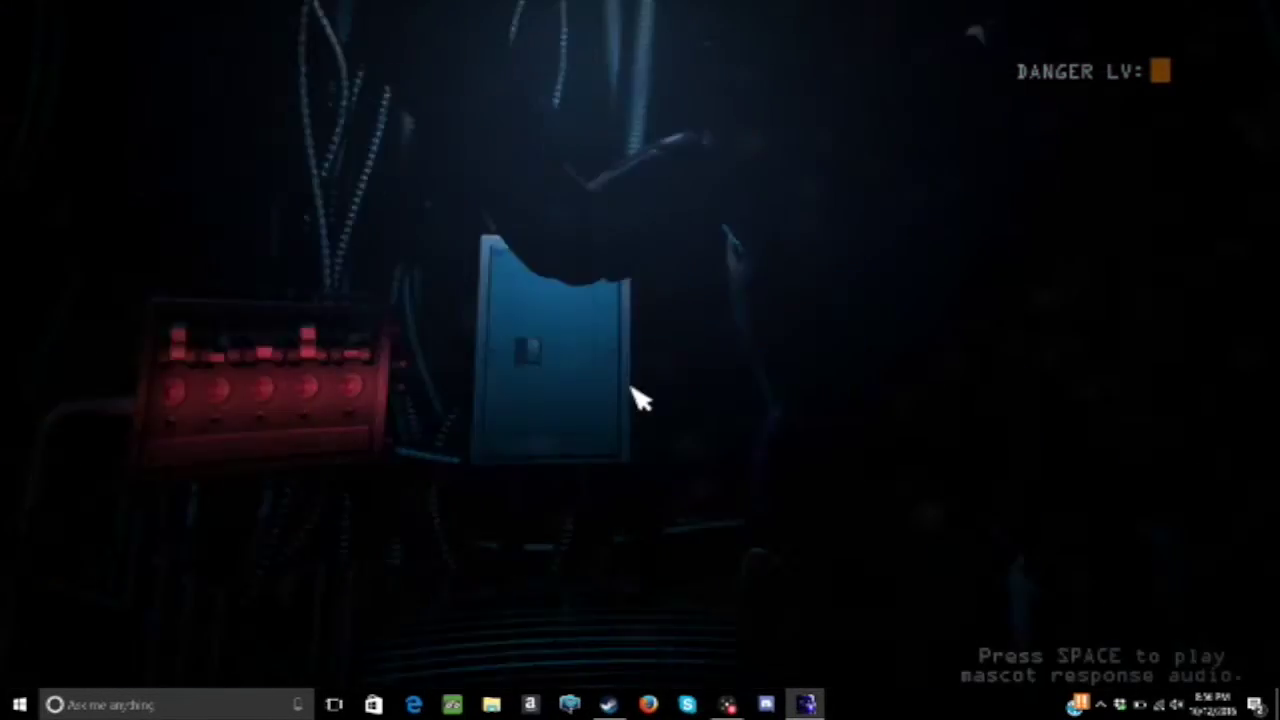
pyautogui.press('space')
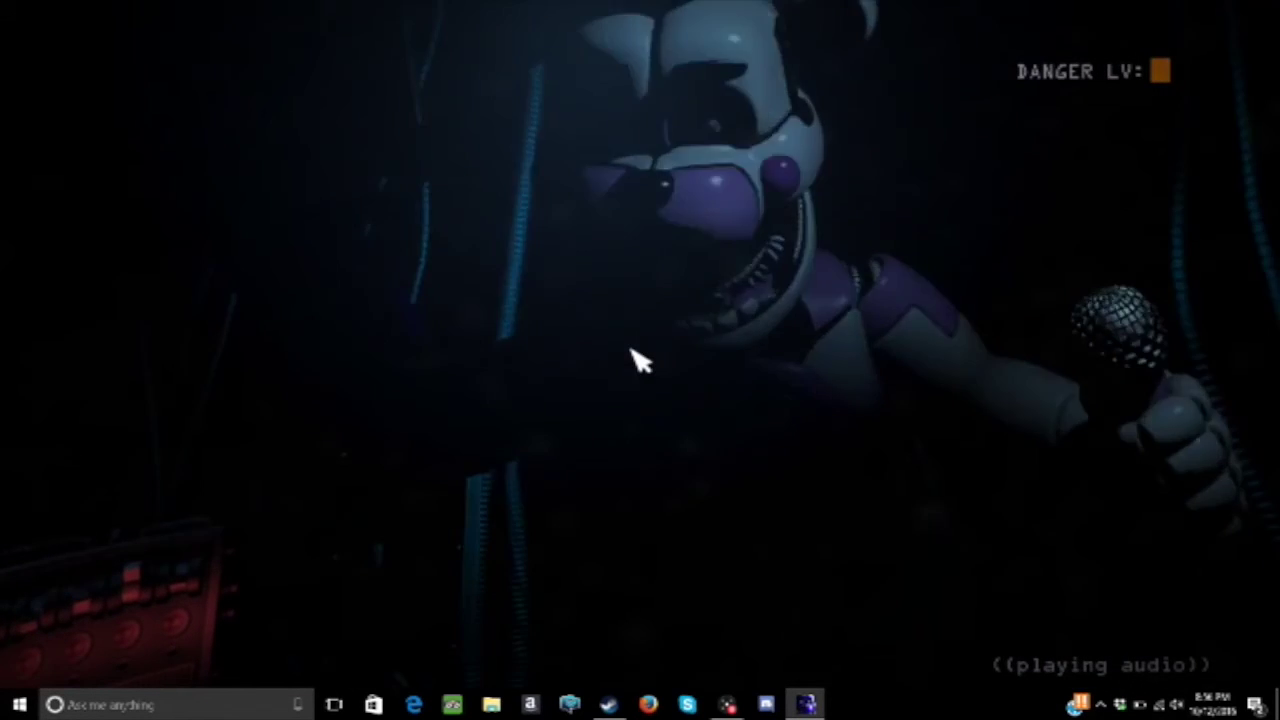
pyautogui.press('space')
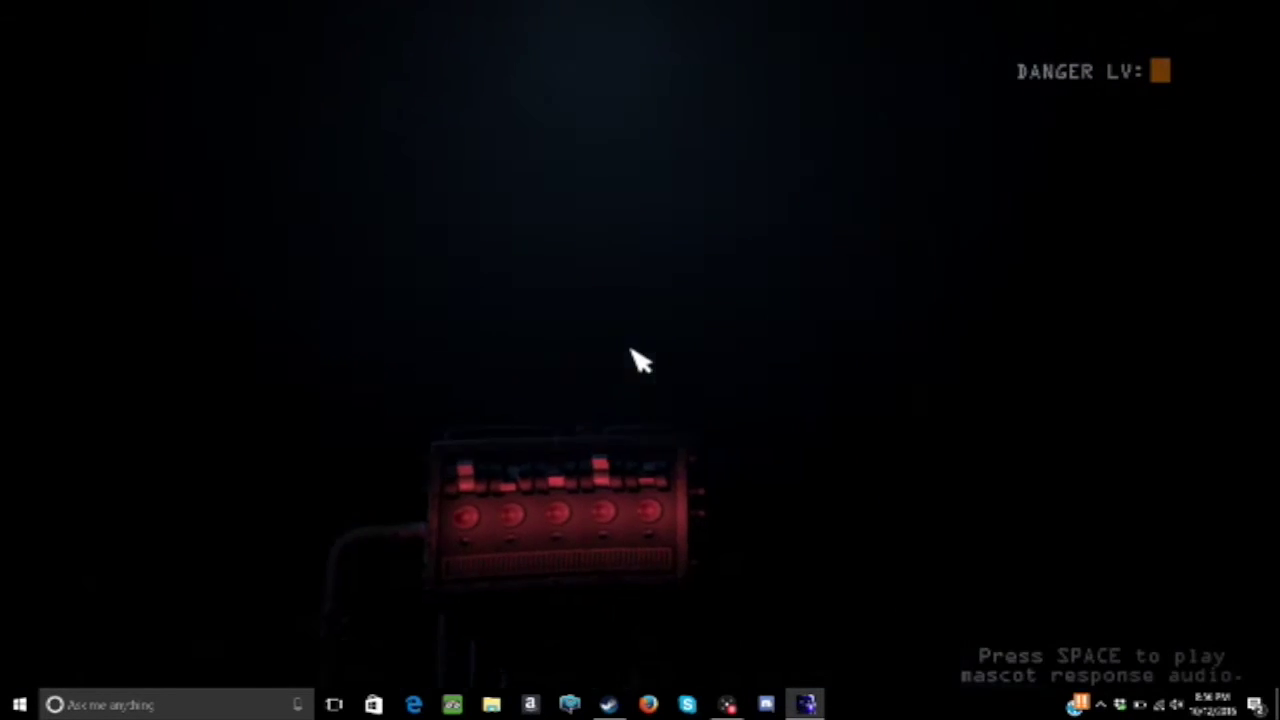
pyautogui.press('space')
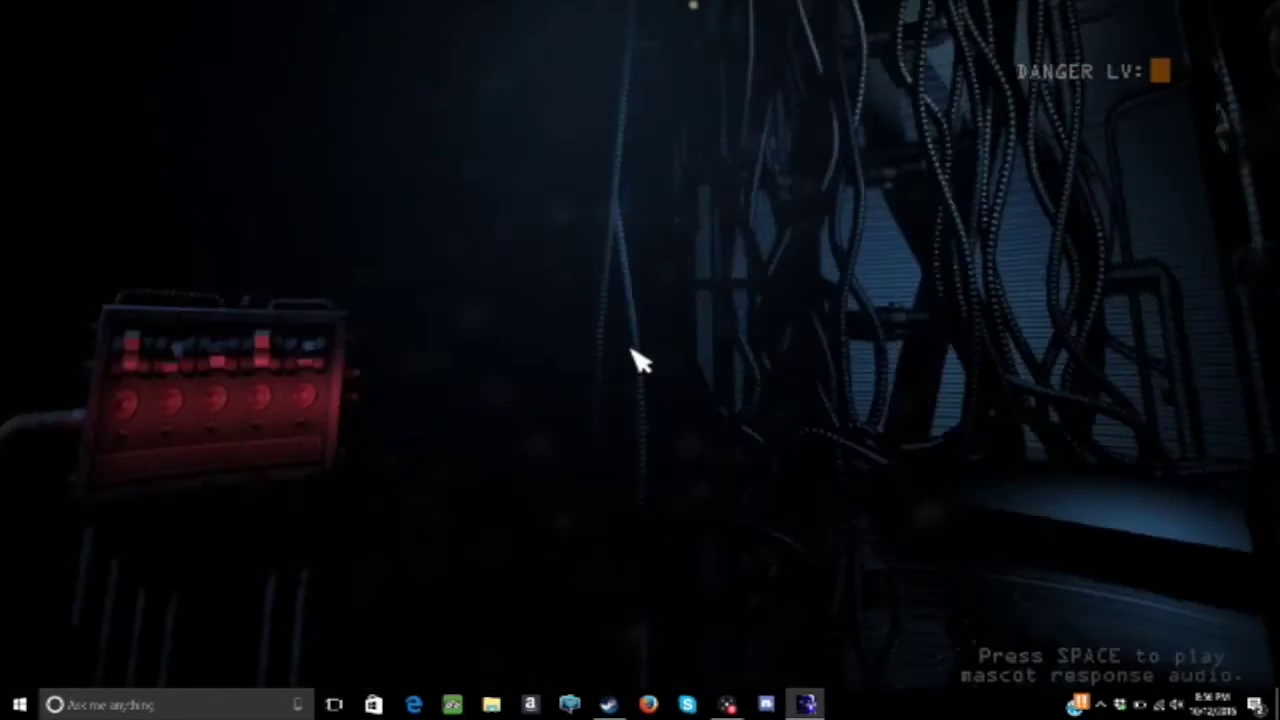
pyautogui.press('space')
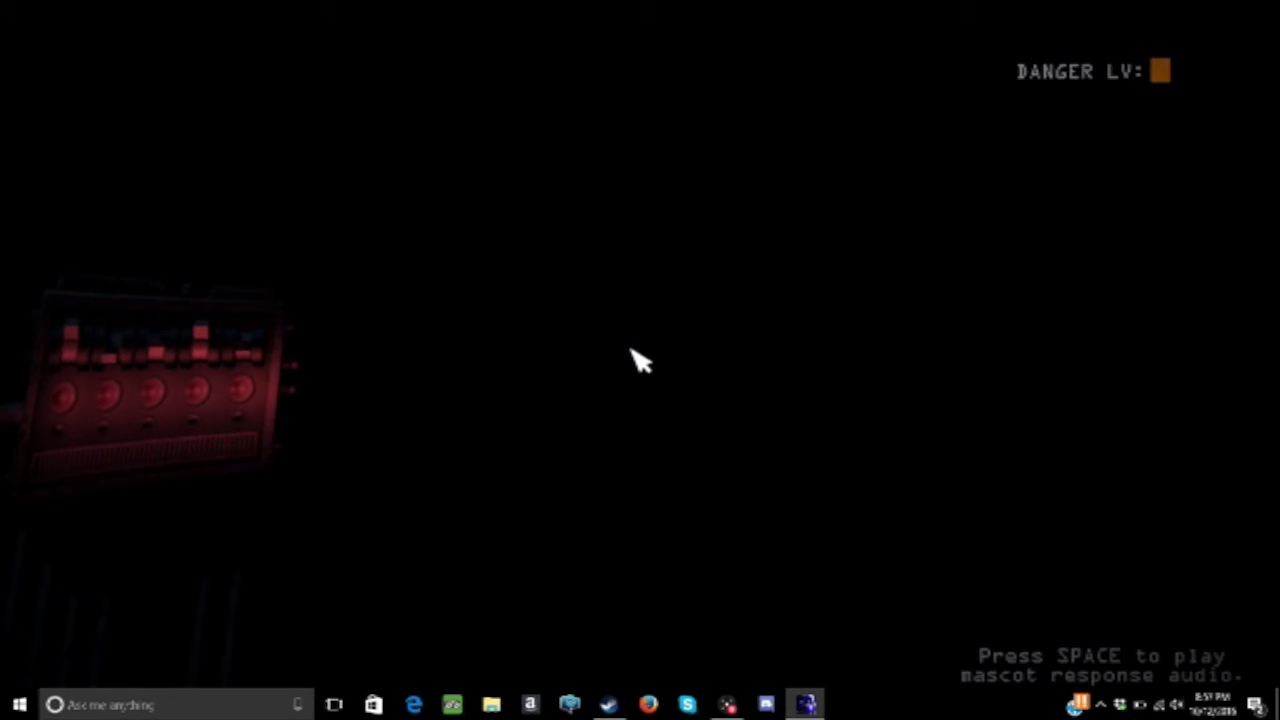
pyautogui.press('space')
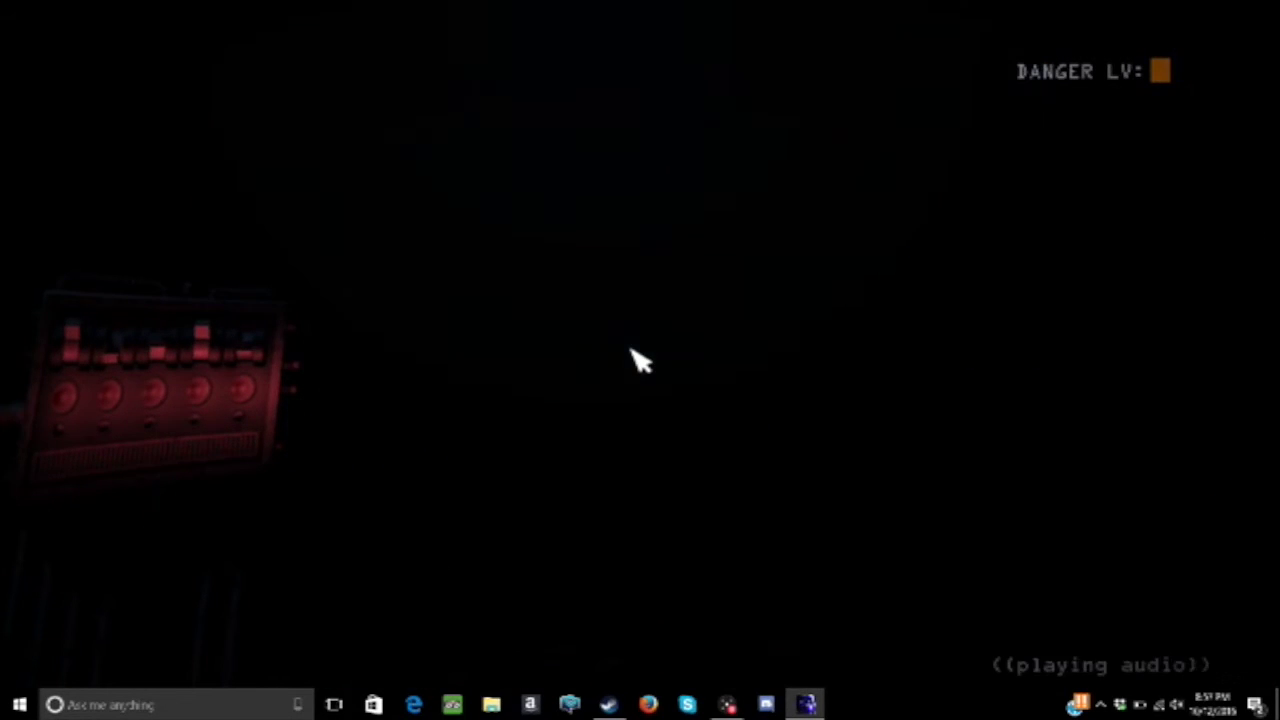
# Bring up the breaker systems monitor and adjust the computer volume with the media keys.
pyautogui.press('space')
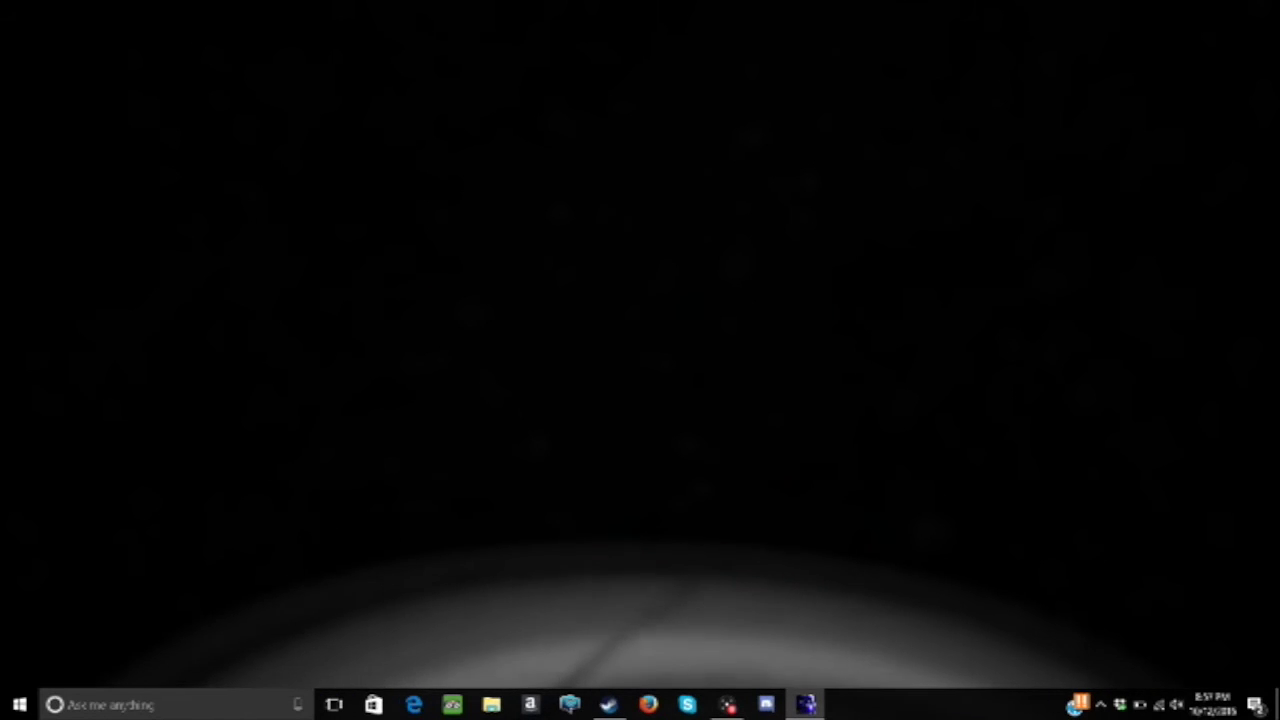
pyautogui.press('XF86AudioLowerVolume')
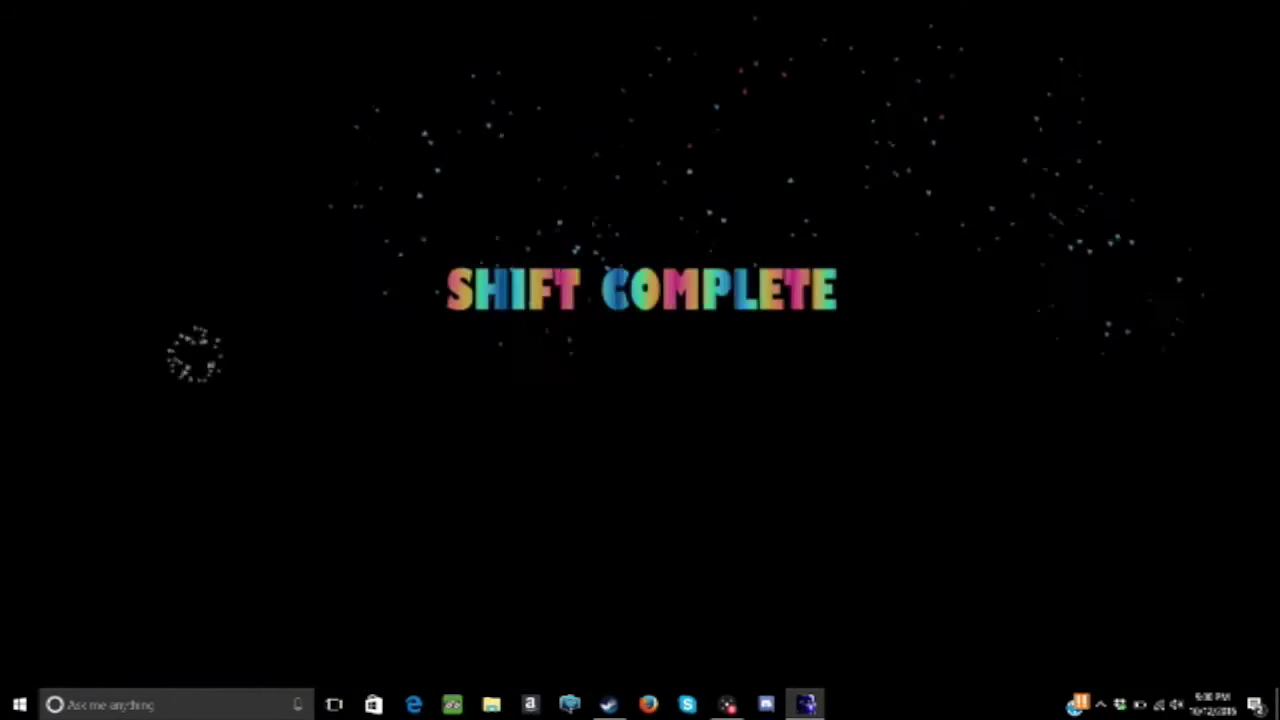
# Adjust the computer volume up and down while the Shift Complete screen plays.
pyautogui.press('XF86AudioRaiseVolume')
pyautogui.press('XF86AudioLowerVolume')
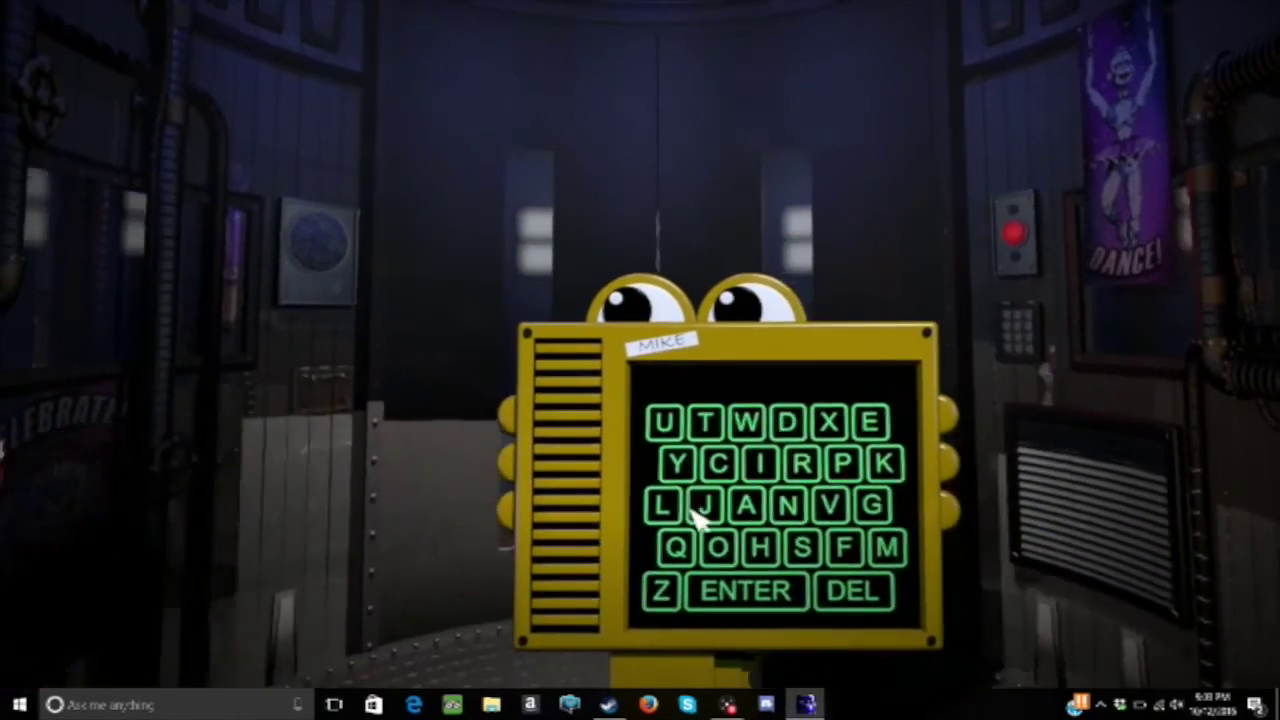
# Enter a letter on the elevator's yellow keypad.
pyautogui.click(700, 508)
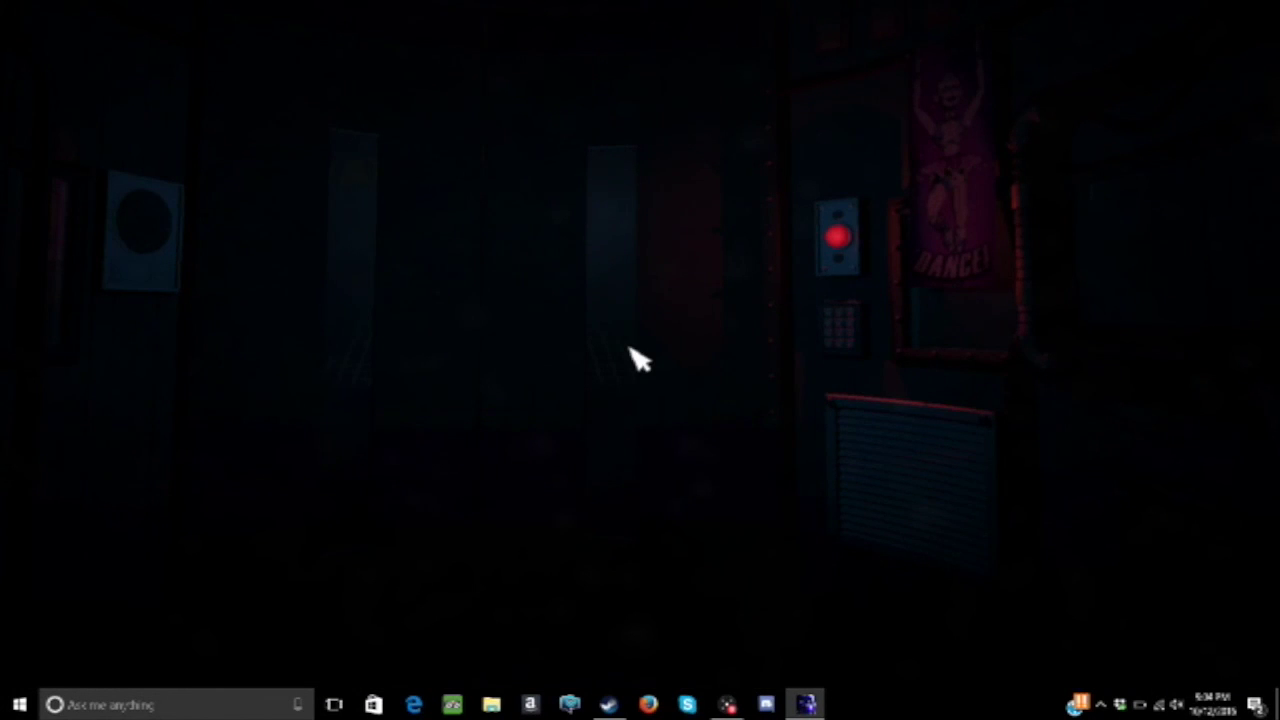
# Open the Windows Start menu with the Windows key after the elevator descends.
pyautogui.press('super')
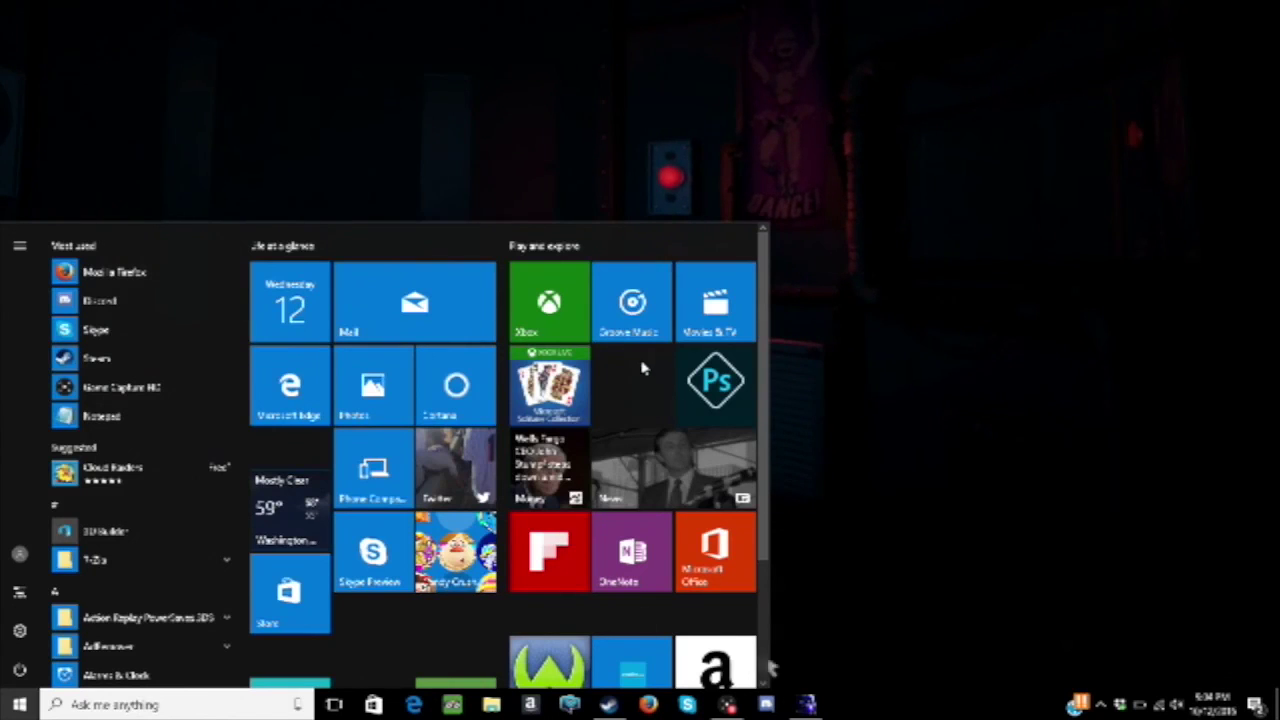